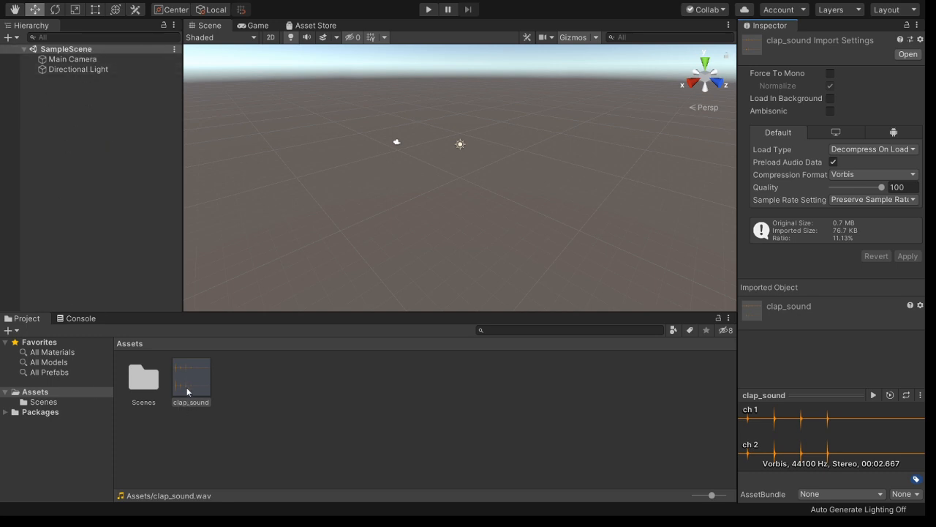
- Select the clap_sound asset in Assets to show its import settings and waveform preview
double_click(144, 379)
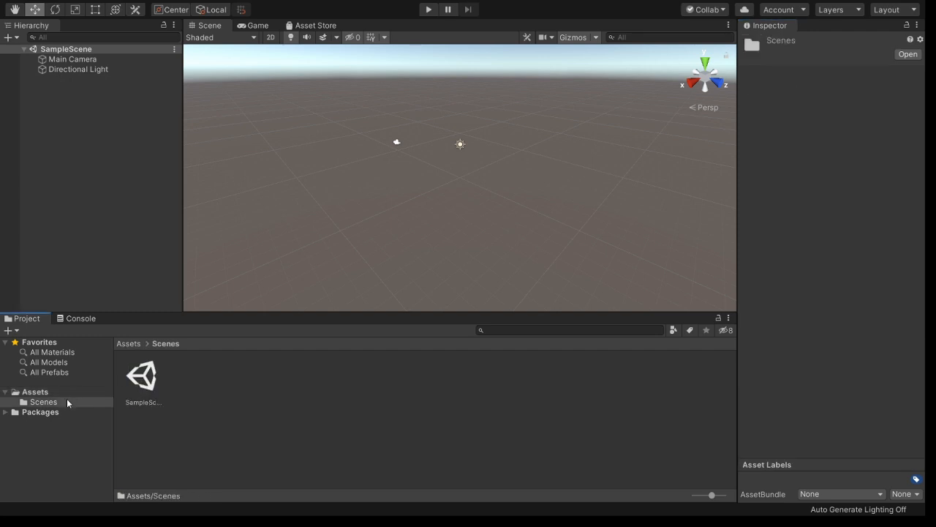
left_click(88, 393)
left_click(195, 390)
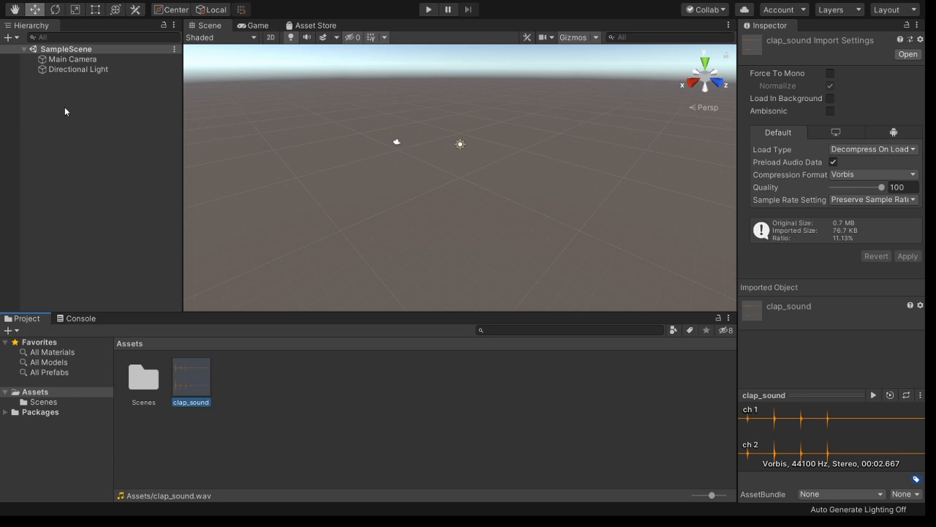
- Create an empty GameObject in the Hierarchy and name it 'Audio'
right_click(82, 127)
key("ctrl+shift+n")
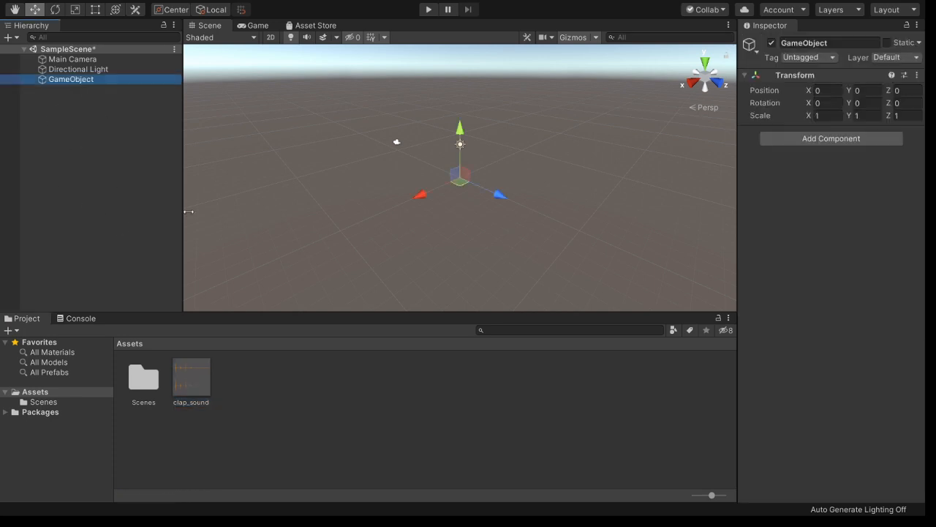
left_click(828, 42)
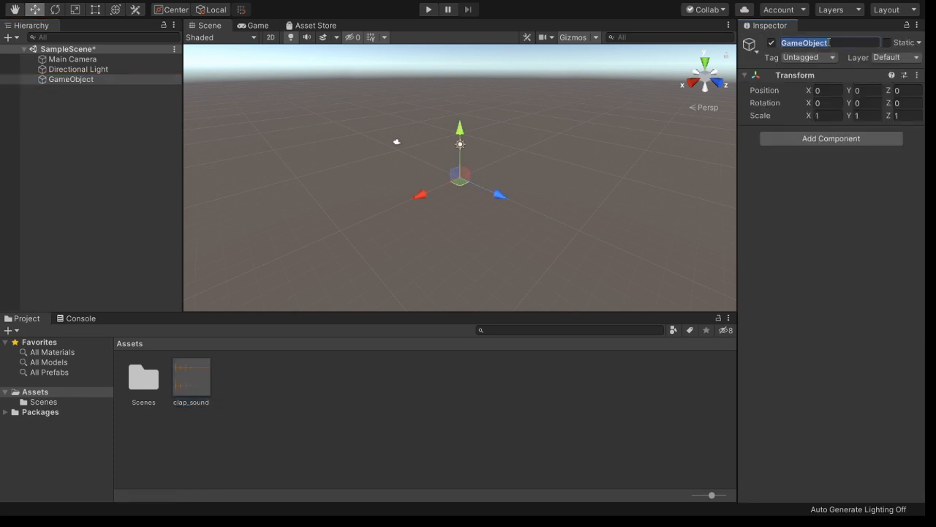
type("Audio")
key("Return")
- Add an Audio Source with Loop enabled and clap_sound as its AudioClip
left_click(809, 138)
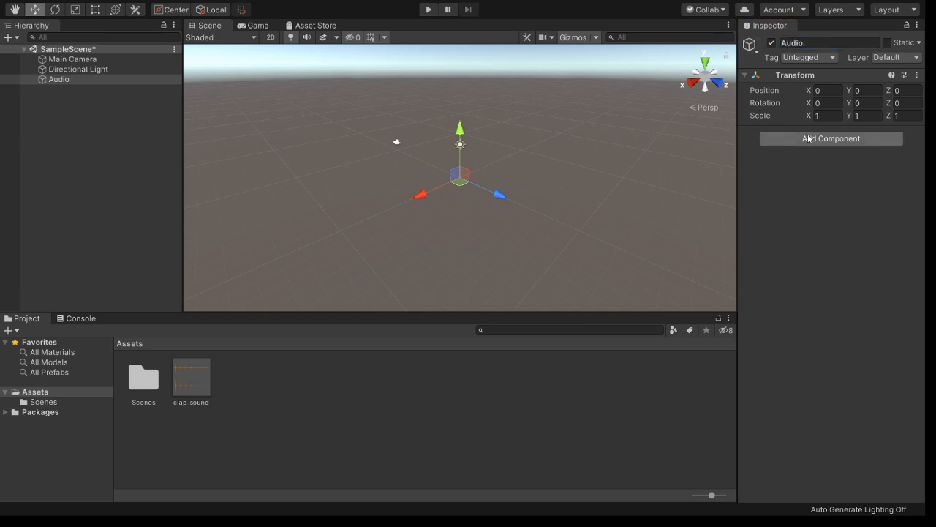
left_click(804, 283)
left_click(830, 240)
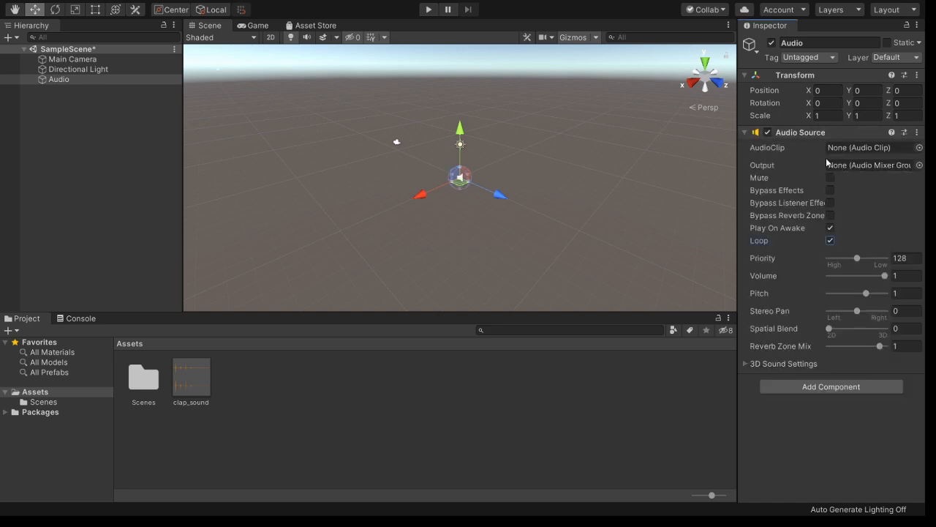
left_click_drag(193, 384, 847, 148)
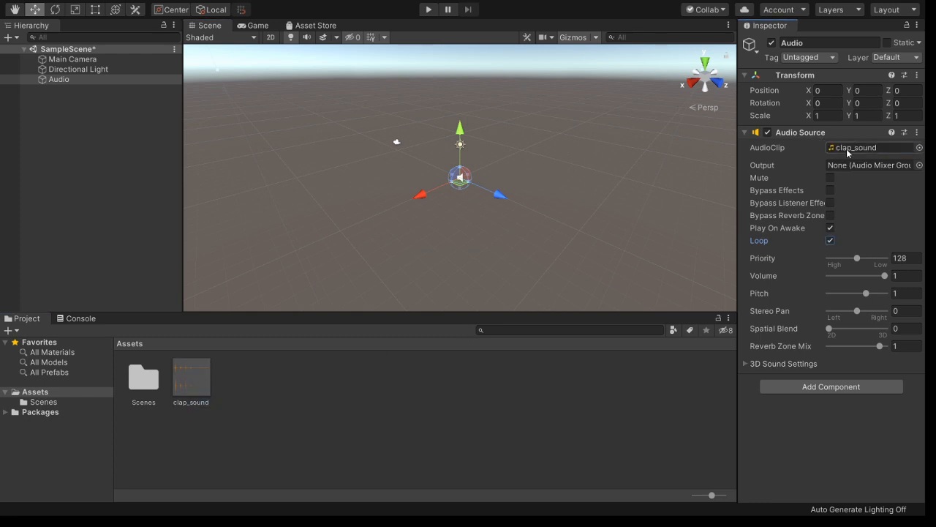
left_click(430, 10)
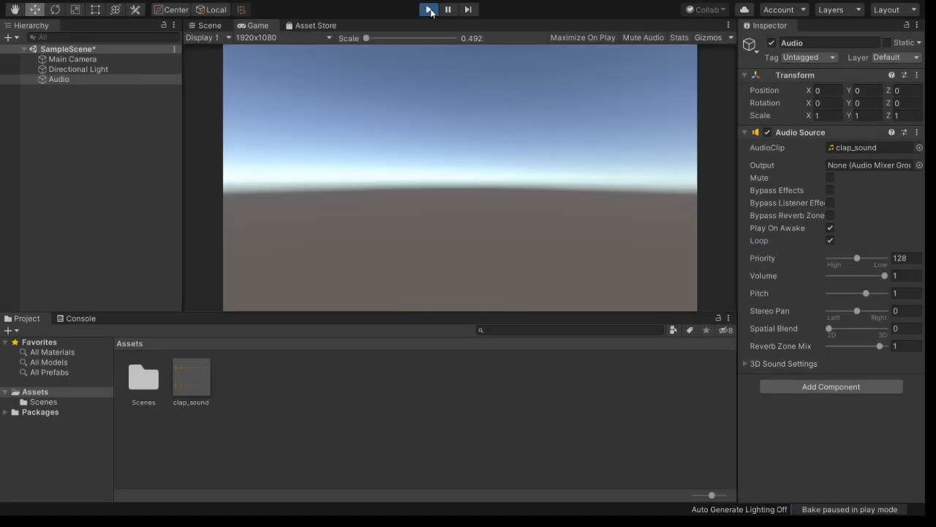
left_click(430, 10)
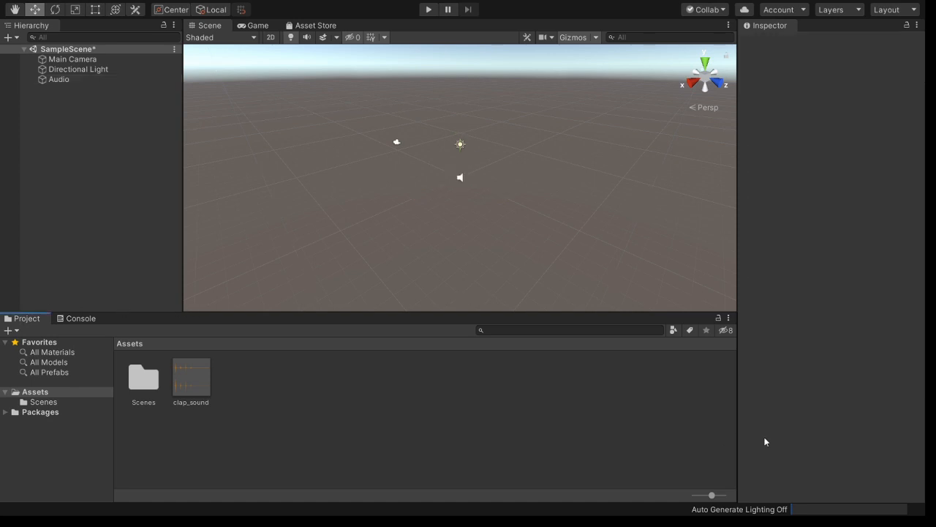
left_click(63, 80)
left_click(815, 384)
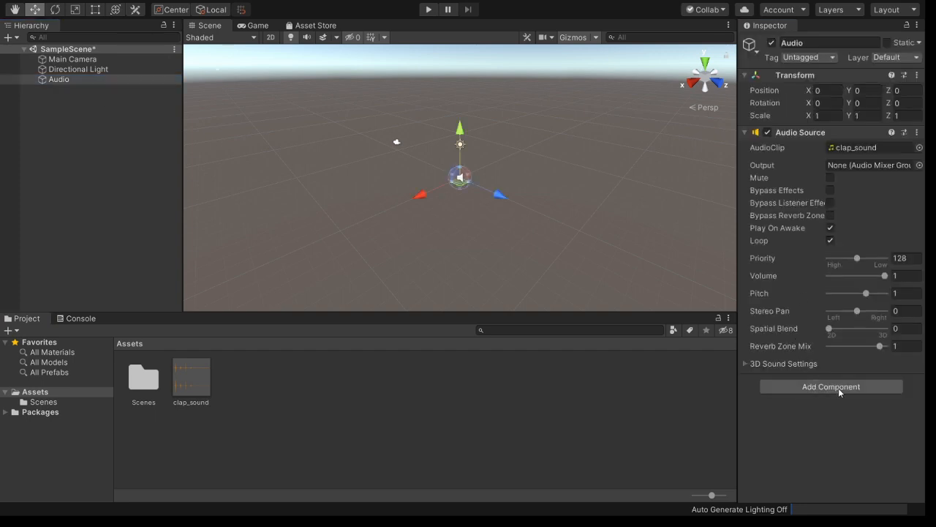
- Add an Audio Echo Filter, test it in play, then set Delay to 300 and test again
left_click(839, 389)
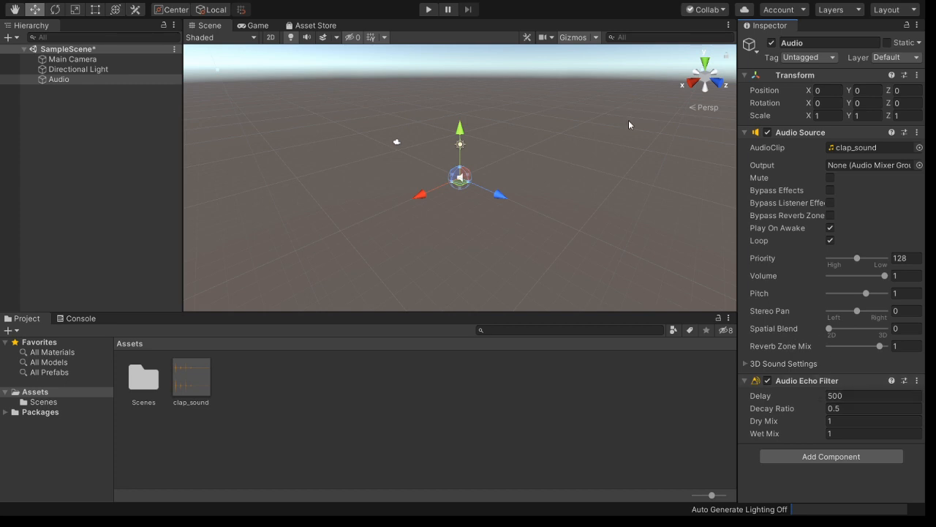
left_click(432, 12)
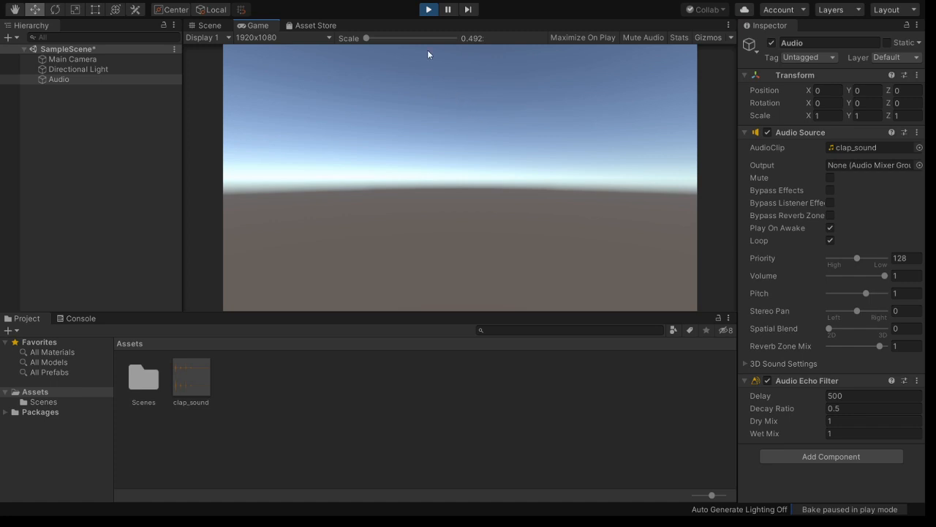
left_click(428, 10)
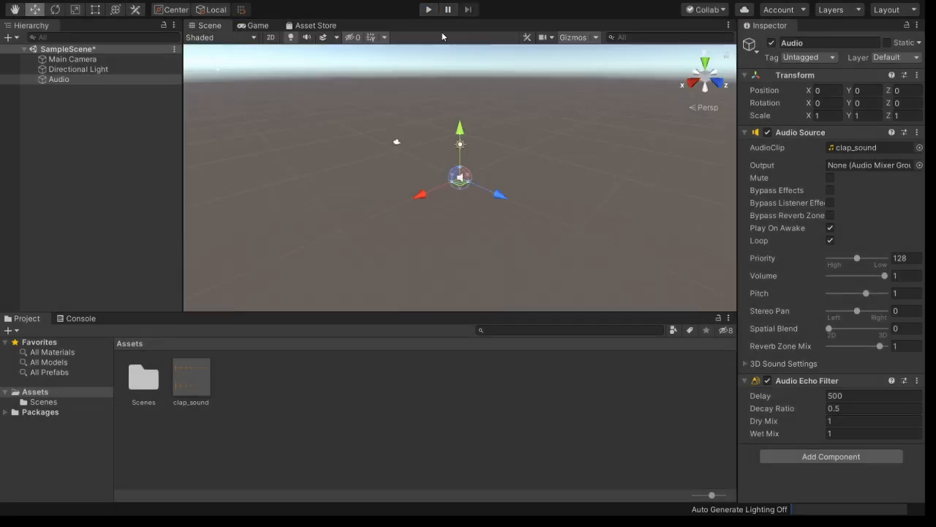
left_click(851, 395)
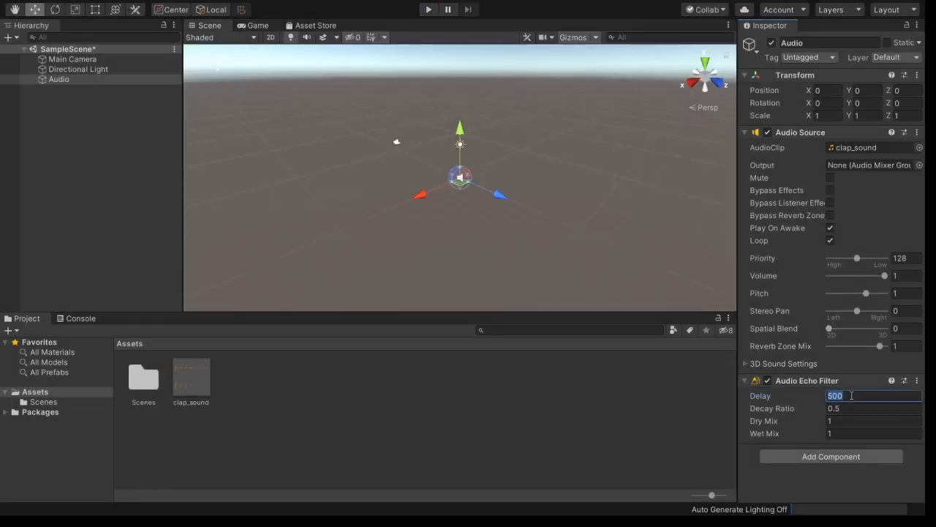
type("300")
left_click(430, 11)
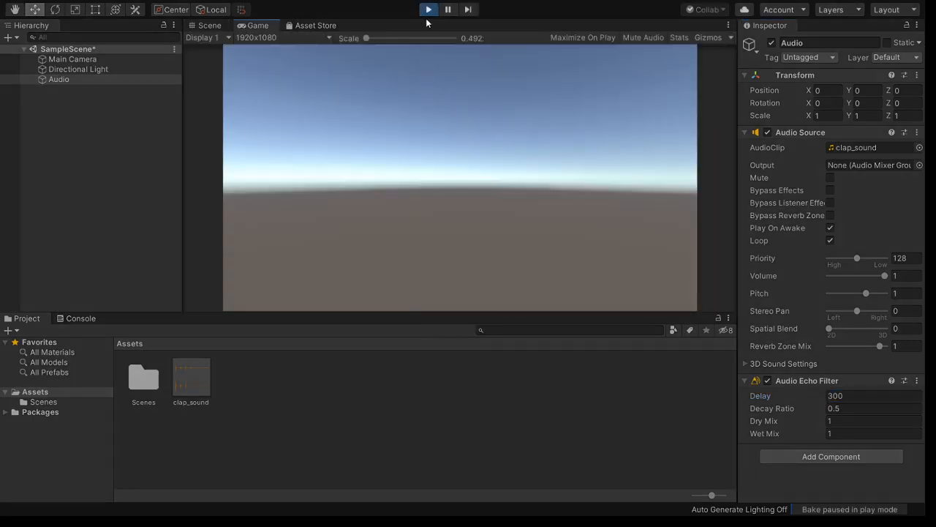
left_click(429, 10)
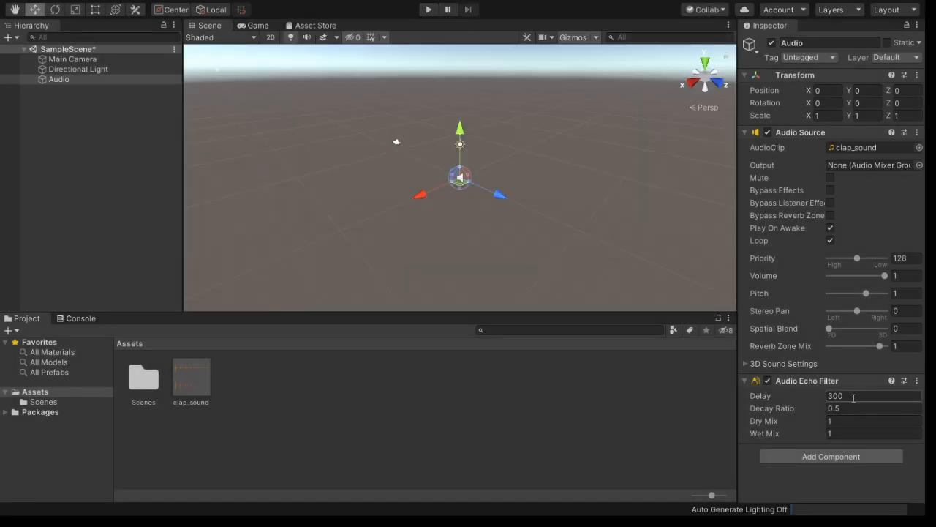
- Change the echo Delay to 600 and test-play the scene
left_click(853, 397)
type("600")
left_click(429, 10)
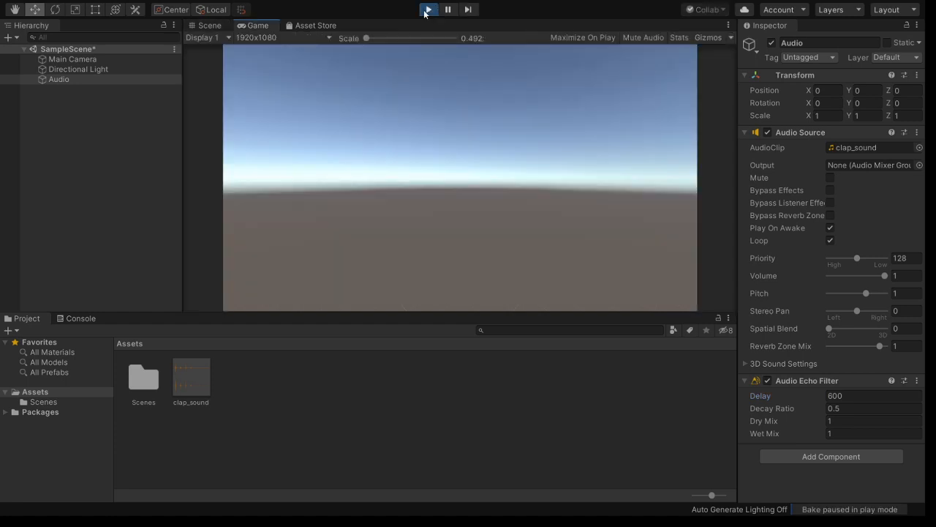
left_click(428, 10)
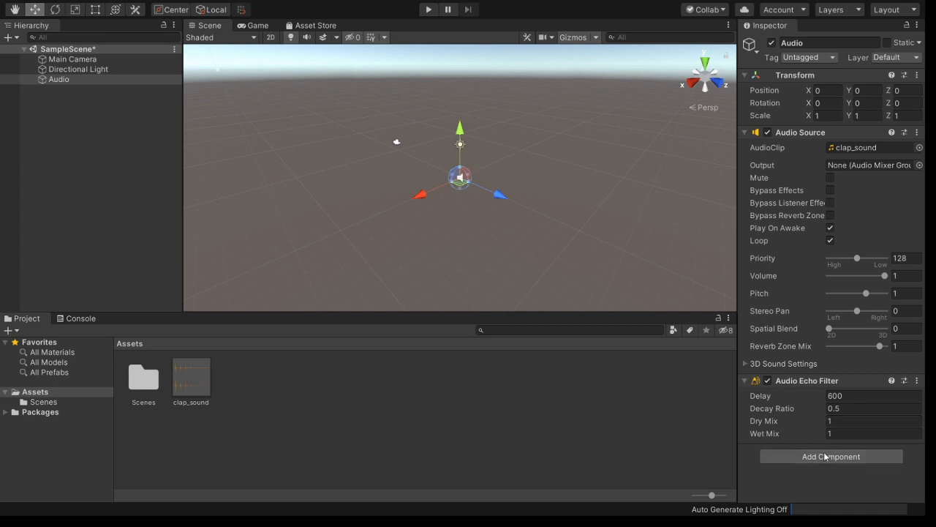
- Add an Audio Reverb Filter, disable the echo filter, and test-play the reverb
left_click(838, 361)
left_click(768, 380)
scroll(823, 382, "down", 5)
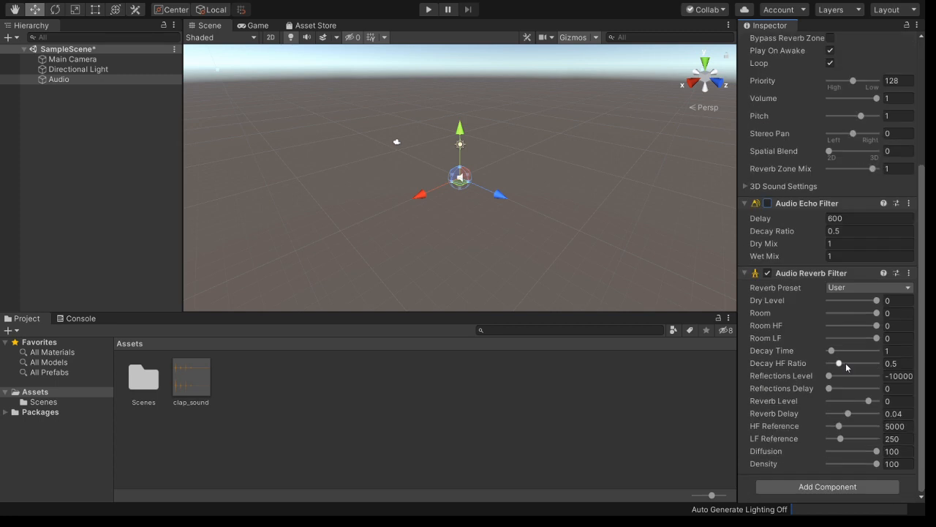
left_click(431, 14)
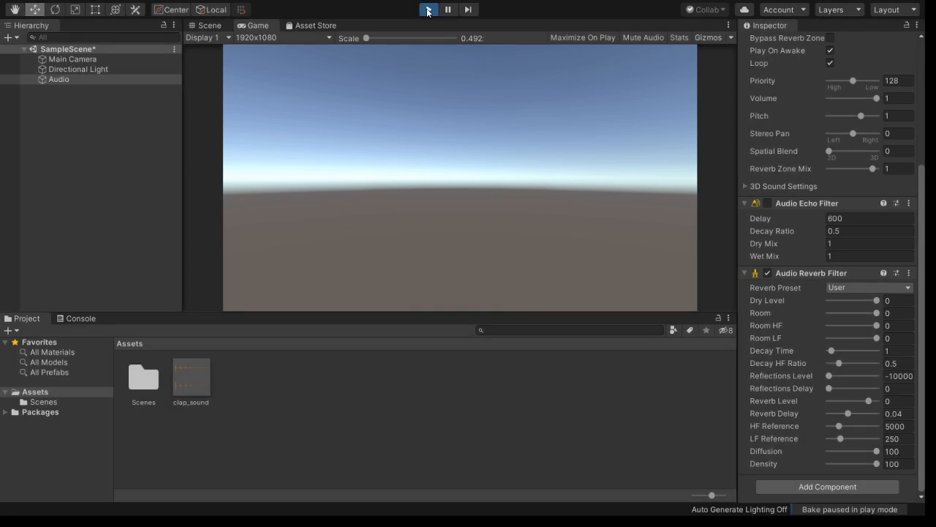
left_click(429, 10)
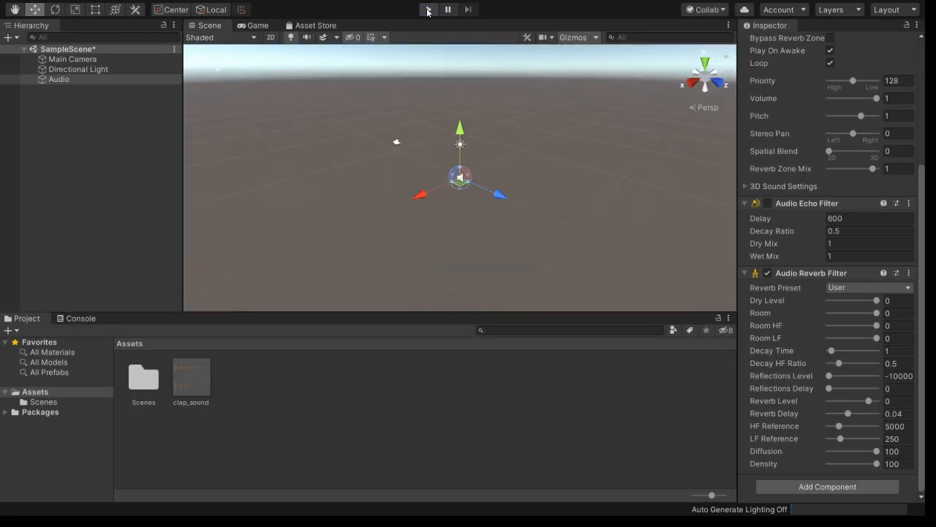
- During a play test, lower the reverb Dry Level to -10000
left_click(429, 10)
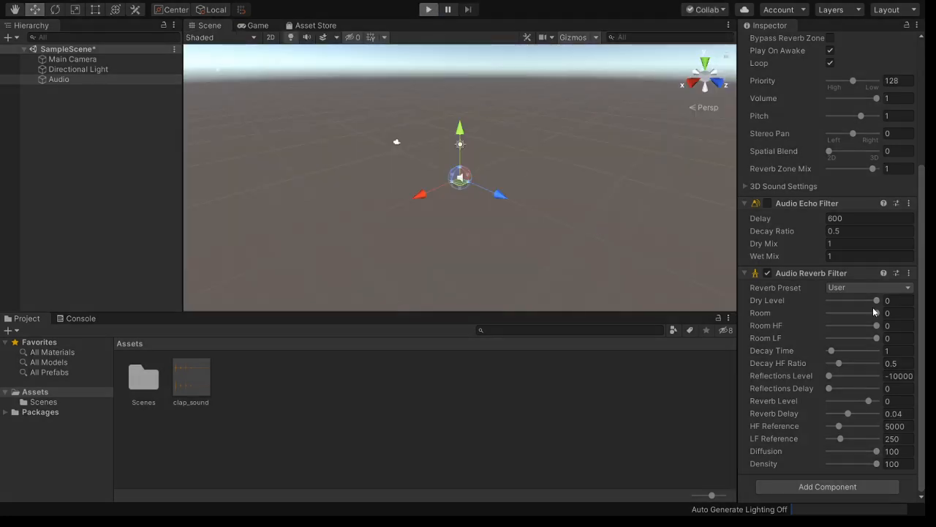
mouse_move(876, 301)
left_mouse_down()
mouse_move(818, 303)
mouse_move(891, 303)
mouse_move(825, 306)
mouse_move(881, 316)
left_mouse_up()
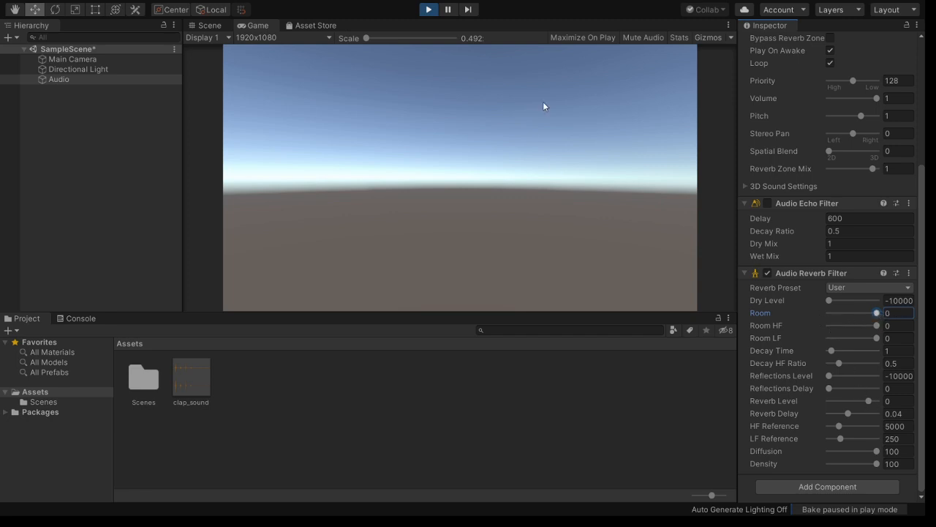
left_click(428, 10)
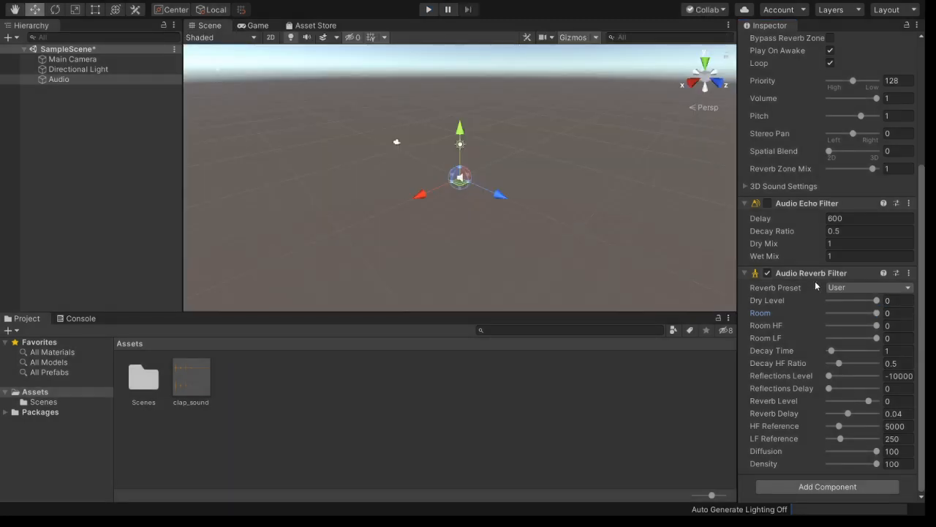
- Leave both the Audio Echo Filter and Audio Reverb Filter switched off
scroll(828, 284, "up", 3)
scroll(828, 284, "down", 3)
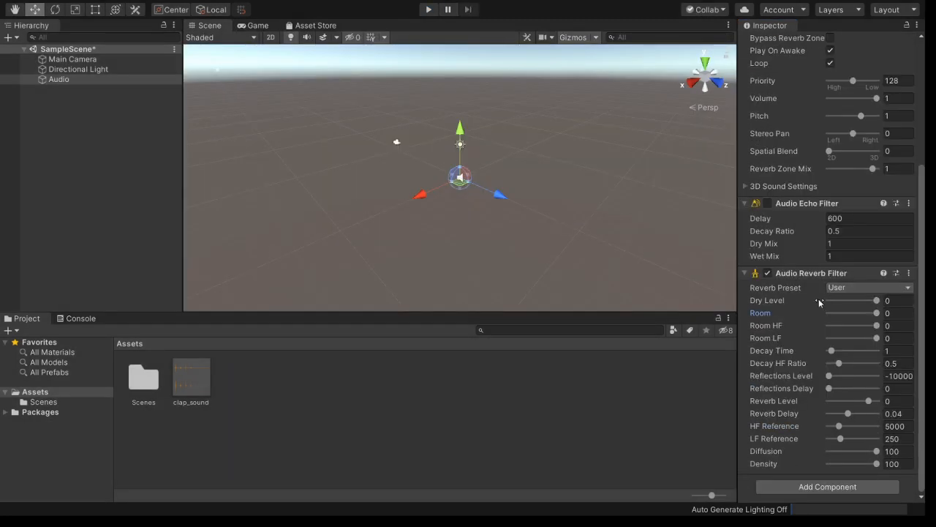
left_click(767, 203)
left_click(767, 273)
left_click(767, 203)
- Add an Audio High Pass Filter, sweep its cutoff down to 10 during play, then disable it
left_click(806, 397)
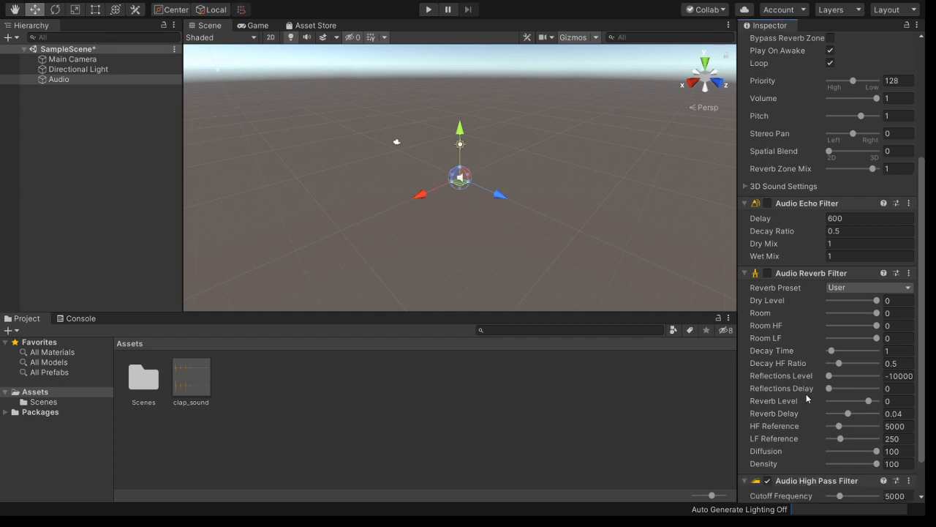
scroll(862, 360, "down", 2)
left_click(427, 11)
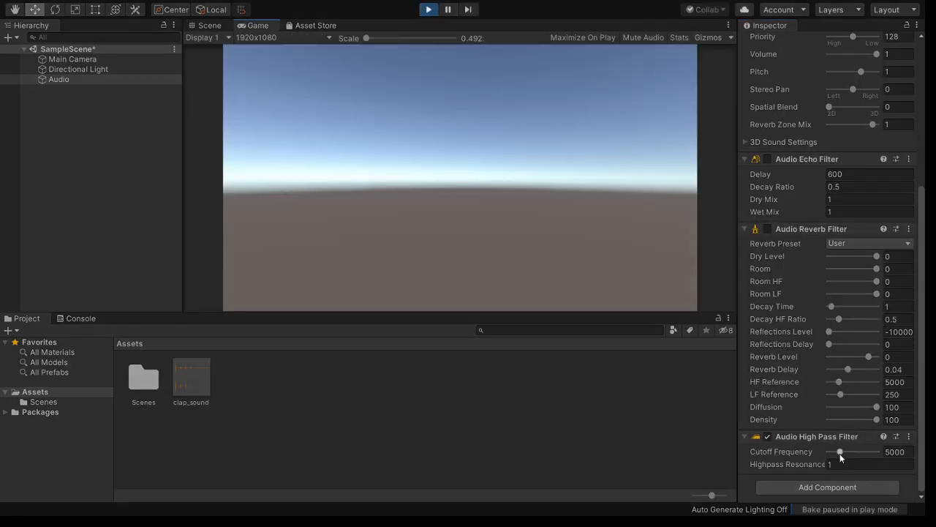
left_click_drag(840, 455, 817, 457)
left_click(429, 9)
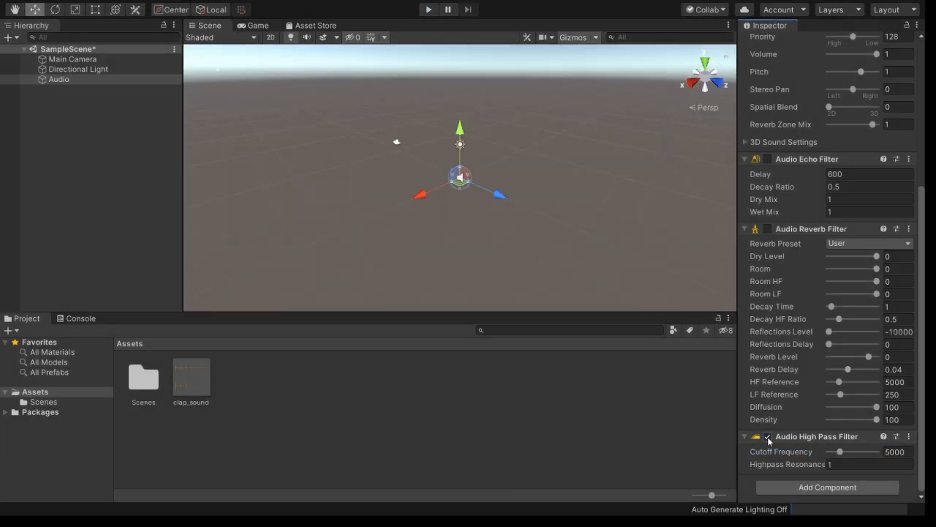
left_click(767, 436)
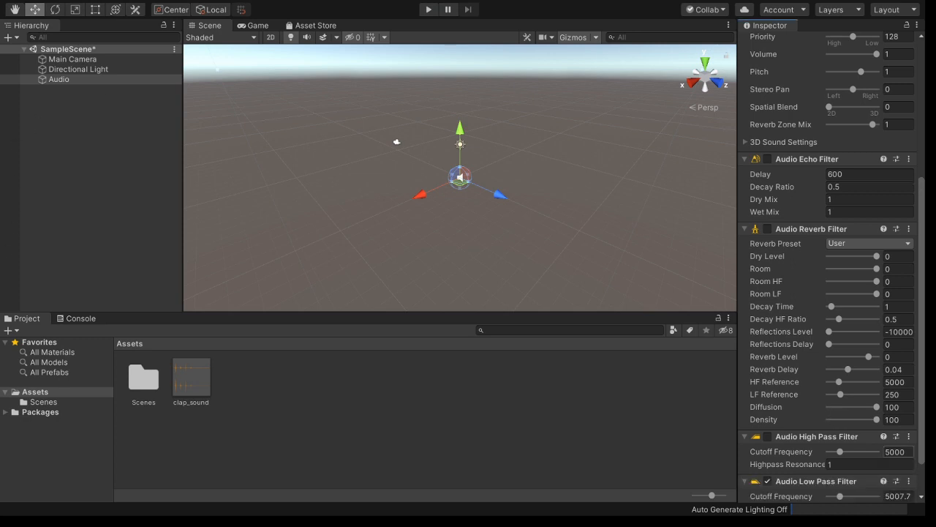
- Collapse the High Pass Filter, sweep the Low Pass cutoff during play, then disable the Low Pass Filter
left_click(813, 437)
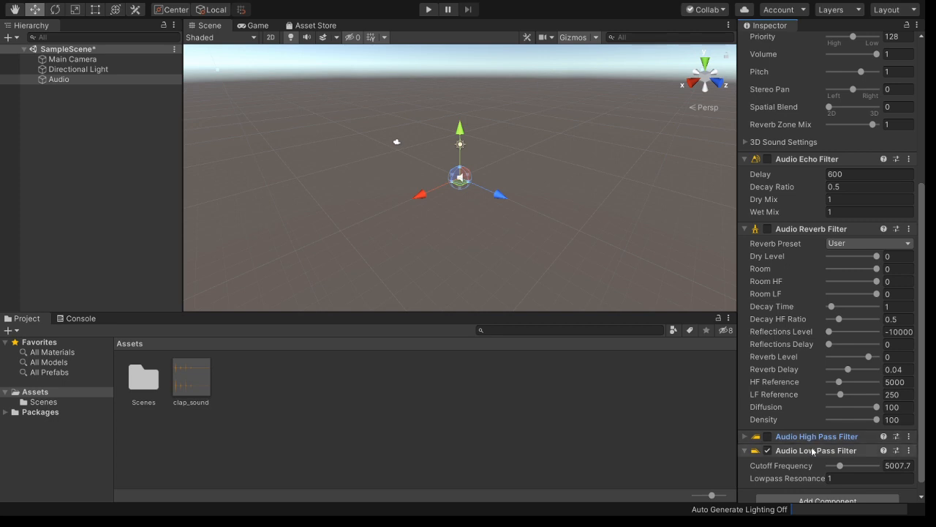
scroll(812, 455, "down", 1)
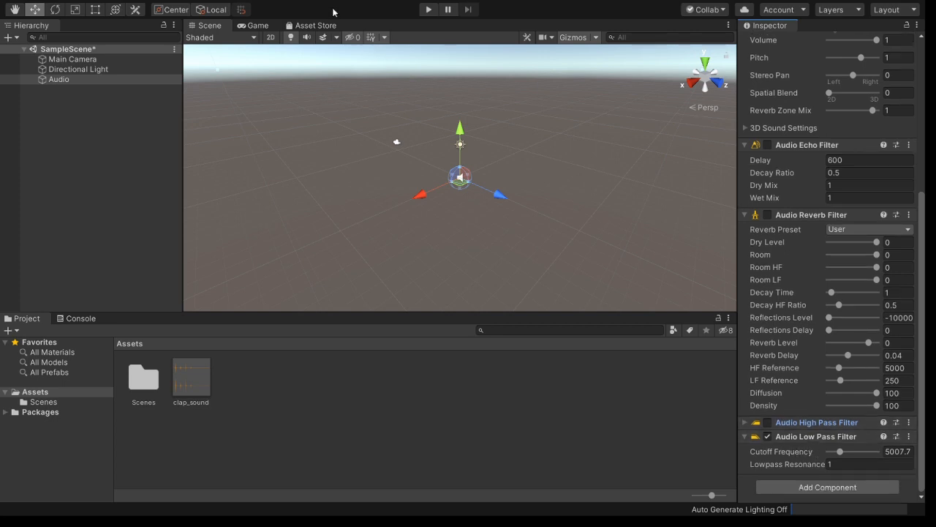
left_click(425, 10)
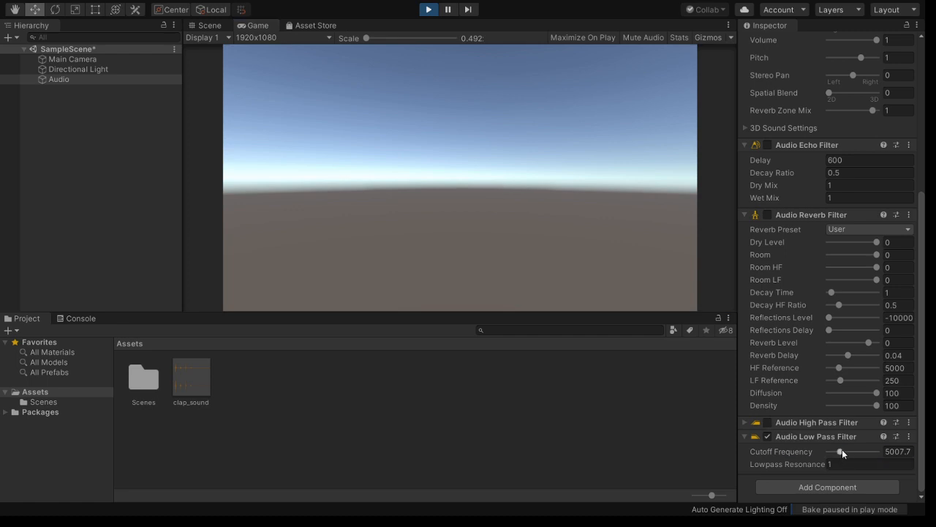
mouse_move(841, 453)
left_mouse_down()
mouse_move(870, 455)
mouse_move(834, 458)
left_mouse_up()
left_click(428, 9)
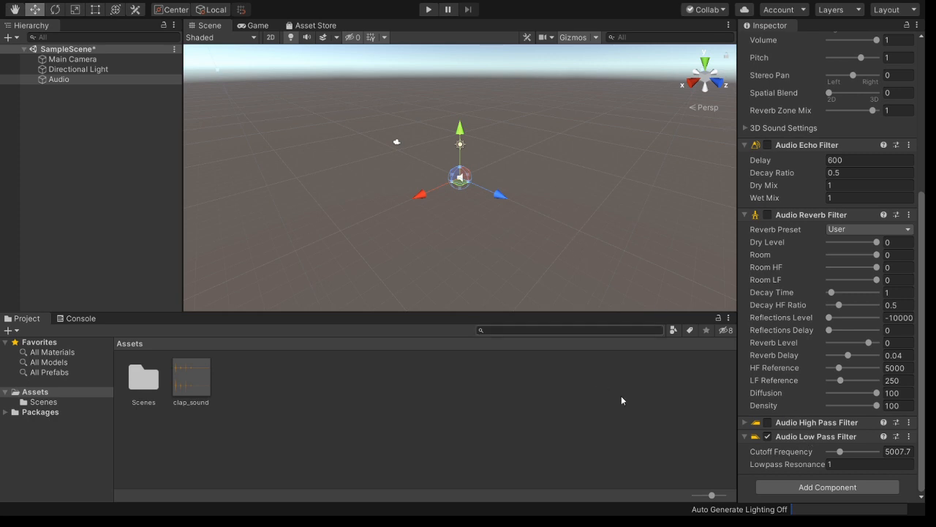
left_click(768, 436)
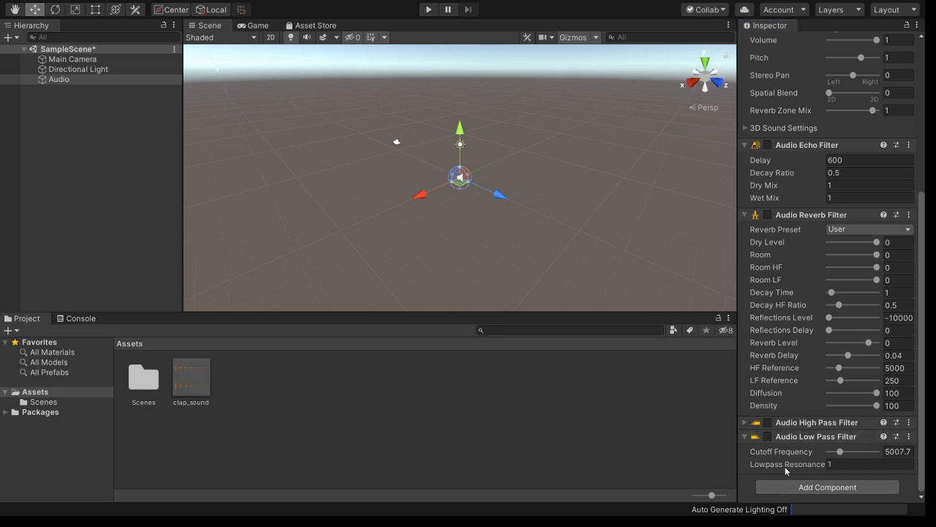
- Add an Audio Distortion Filter and vary its Distortion Level during a play test
left_click(828, 371)
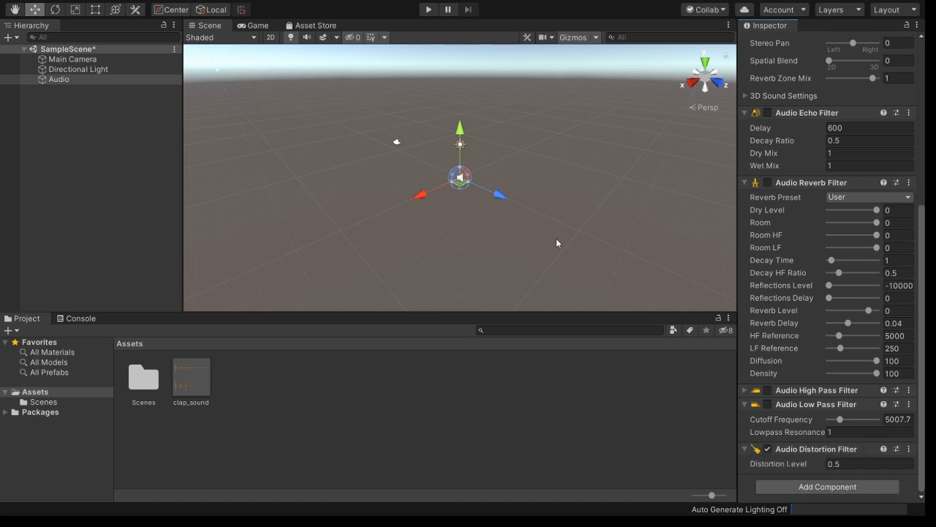
left_click(428, 9)
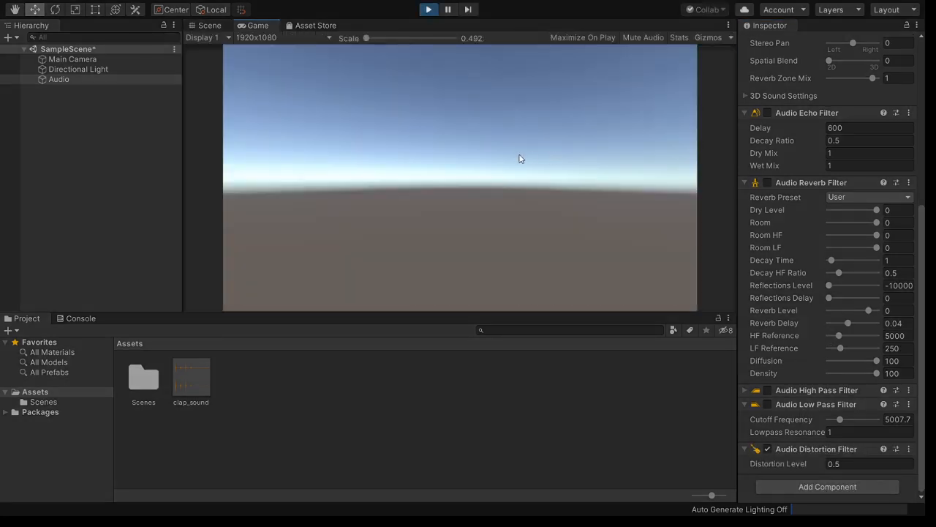
left_click_drag(811, 465, 768, 459)
left_click(428, 9)
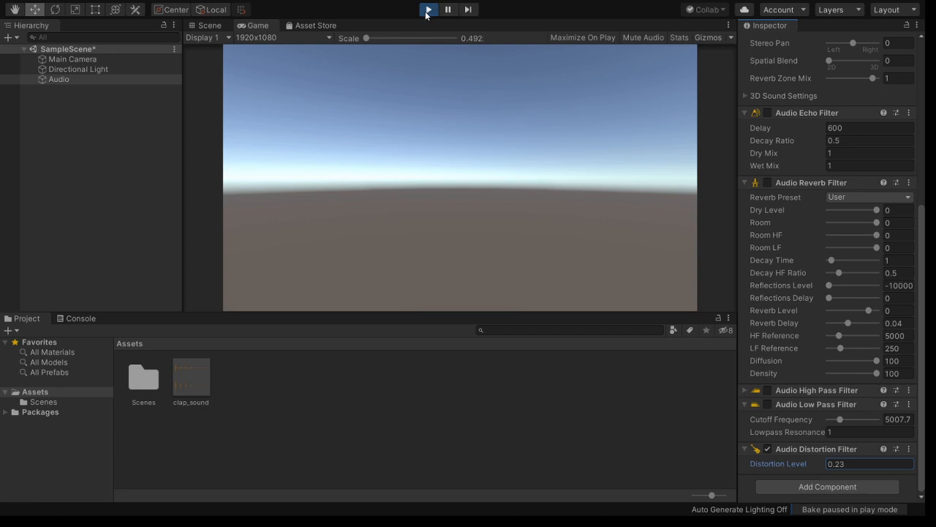
- Select the Distortion Level field, keeping the filter enabled at 0.5
left_click(866, 468)
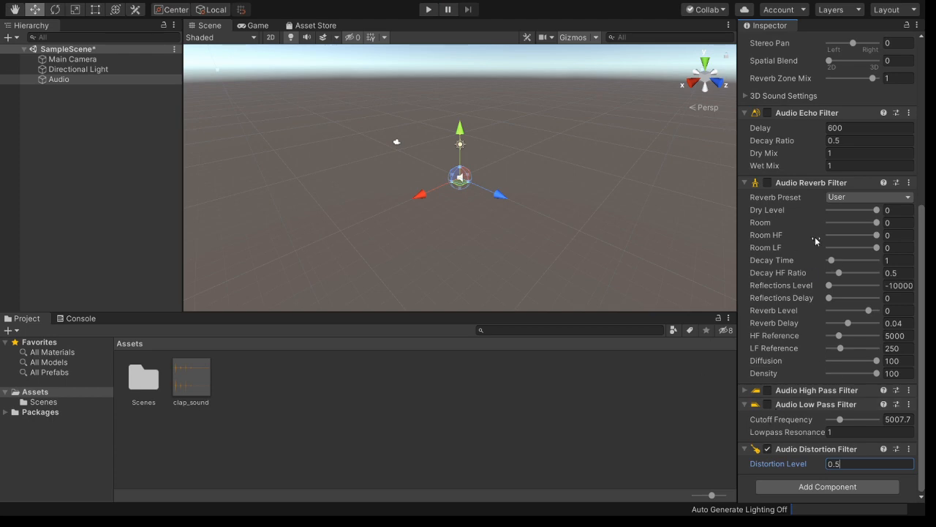
scroll(813, 219, "up", 10)
scroll(820, 220, "down", 10)
scroll(816, 287, "up", 10)
scroll(769, 232, "down", 10)
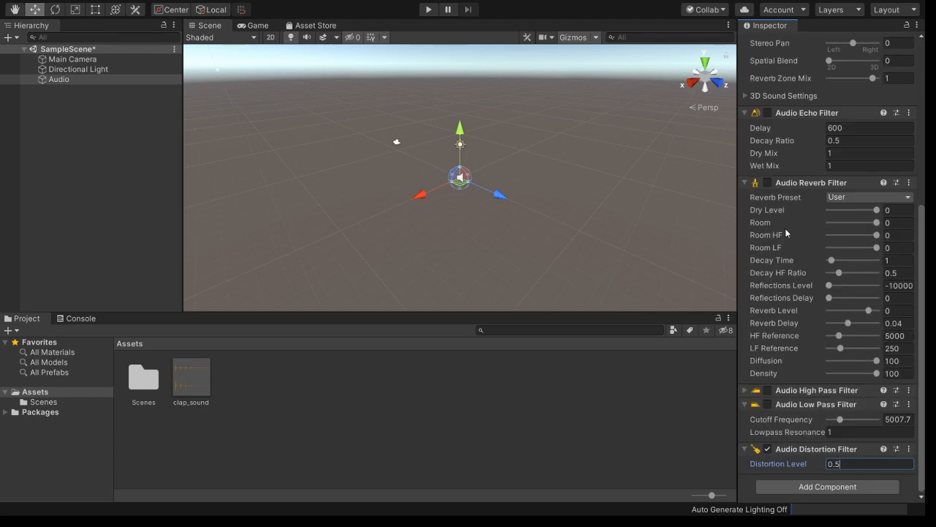